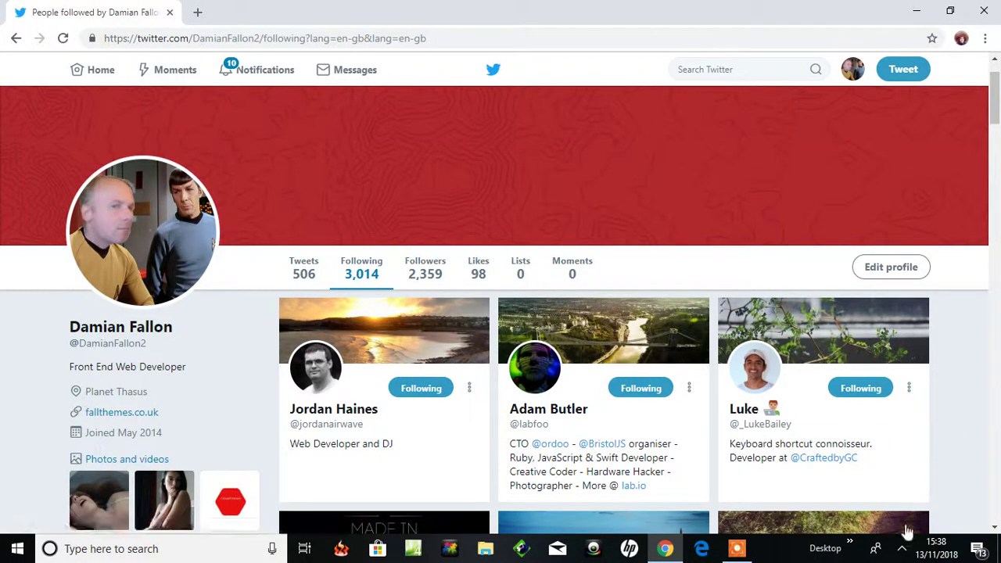
# Step: Scroll the Following grid and open the designer's profile with the hooded-figure-among-columns header
pyautogui.click(736, 548)
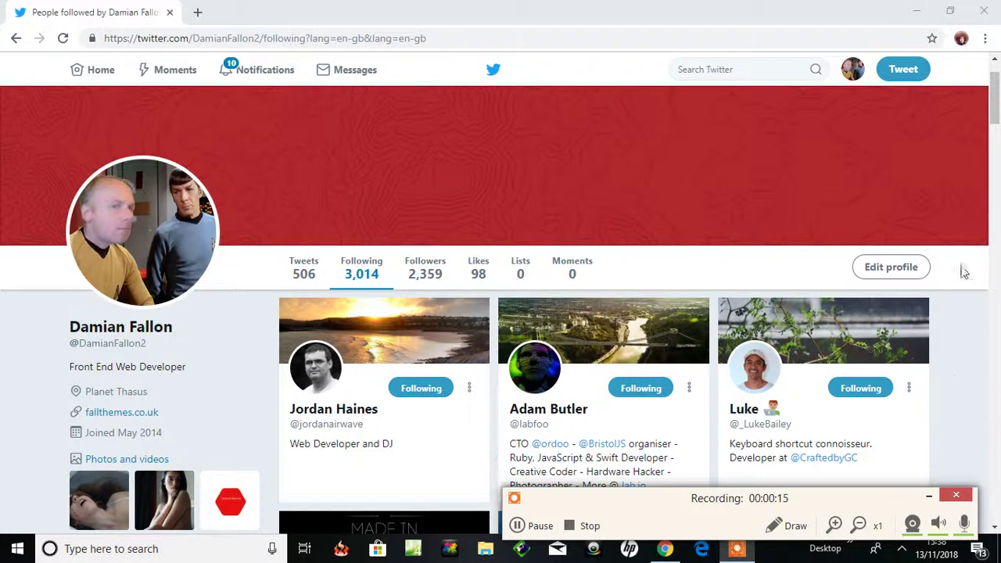
pyautogui.moveTo(995, 115); pyautogui.dragTo(996, 128)
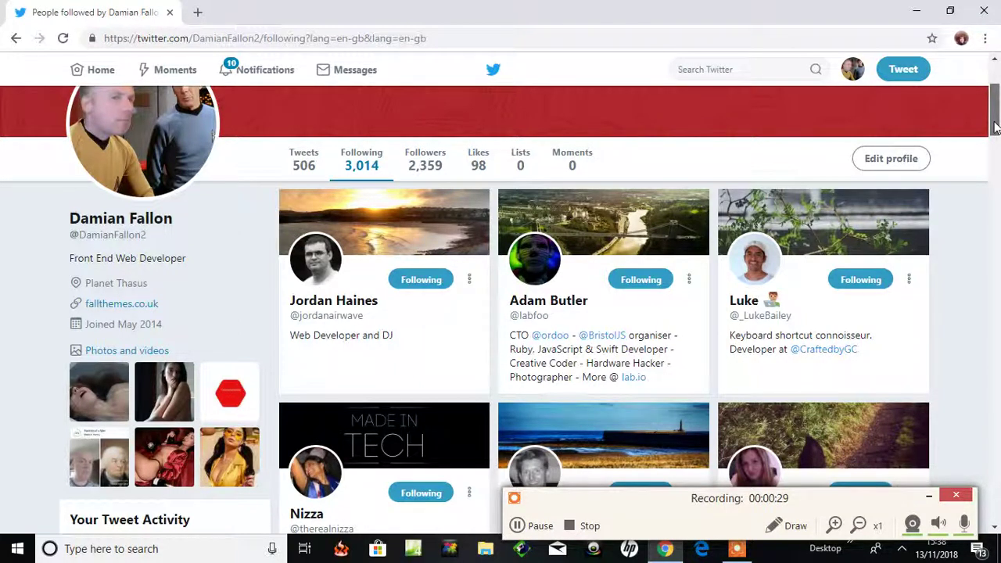
pyautogui.moveTo(995, 128); pyautogui.dragTo(995, 155)
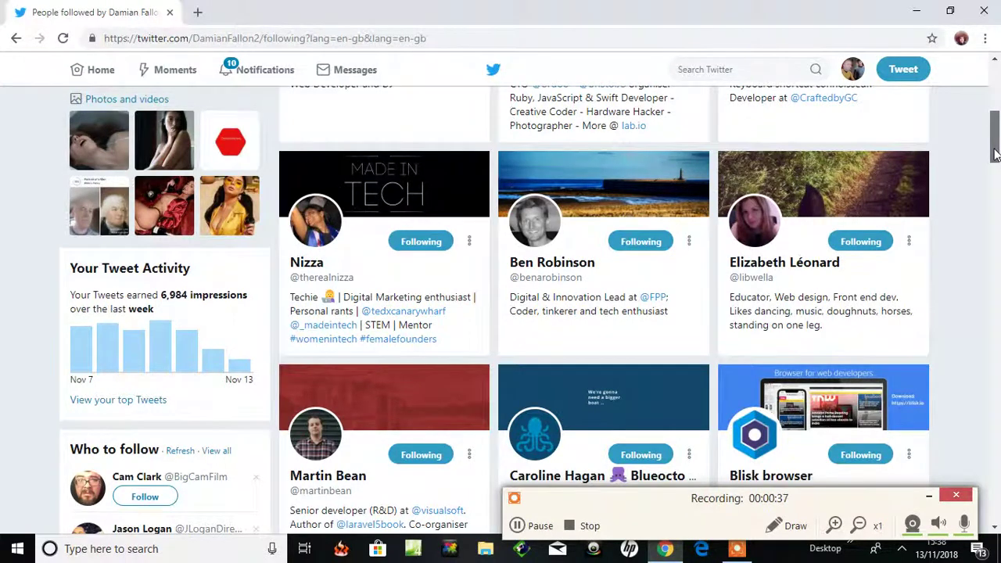
pyautogui.moveTo(995, 154); pyautogui.dragTo(993, 467)
# Step: Search Windows for 'snipping tool' and launch the Snipping Tool best match
pyautogui.click(537, 527)
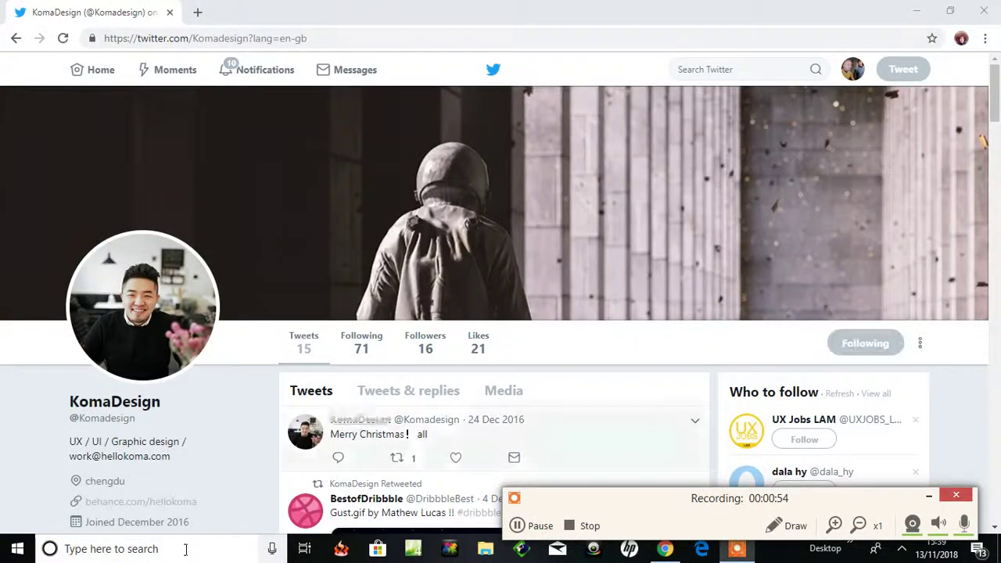
pyautogui.click(184, 549)
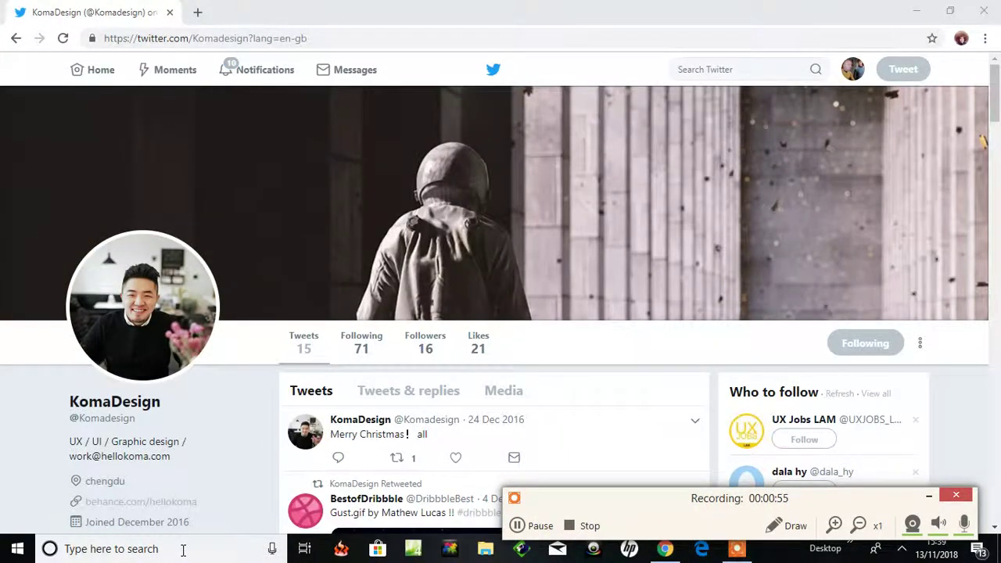
pyautogui.write('snippin')
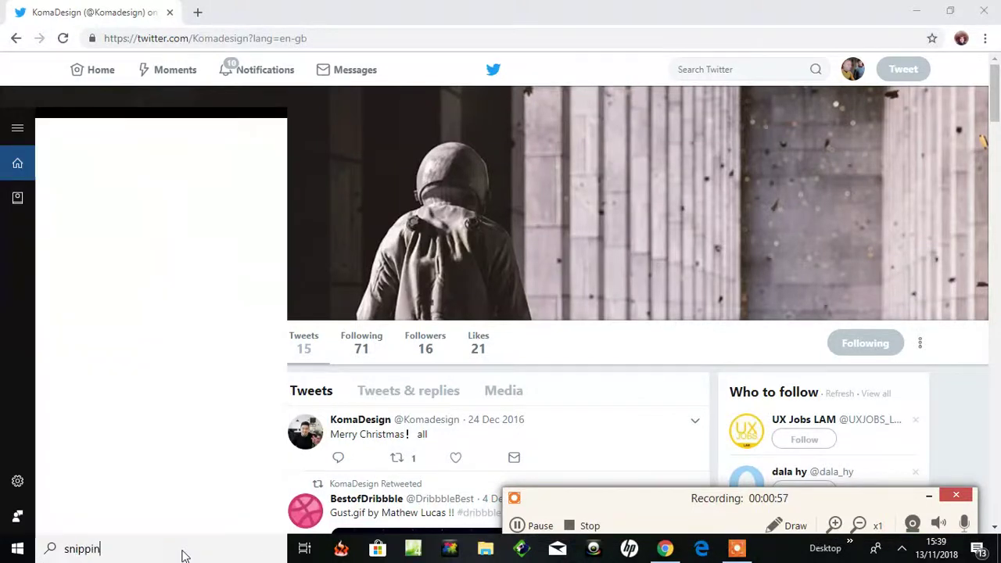
pyautogui.write('g tool')
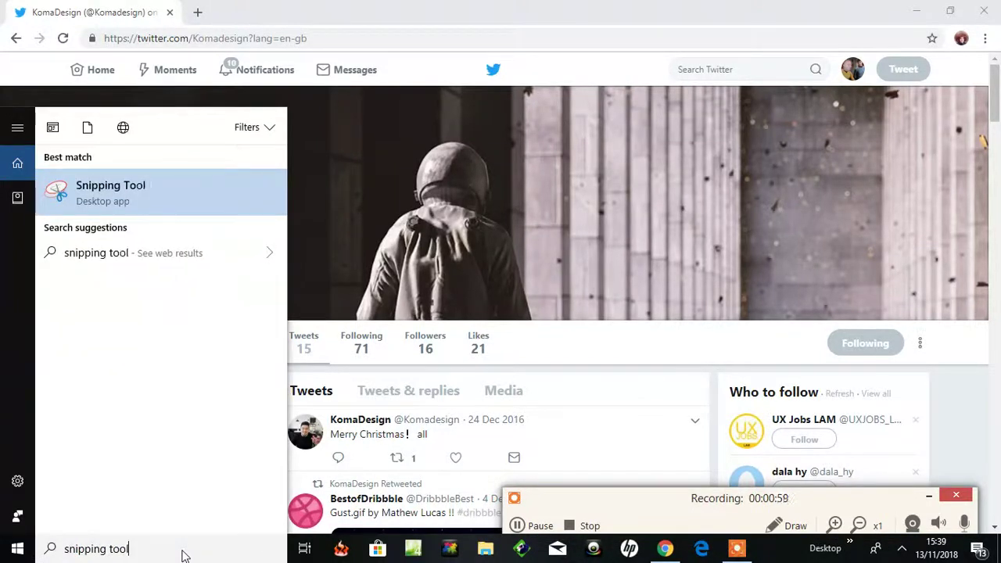
pyautogui.click(110, 193)
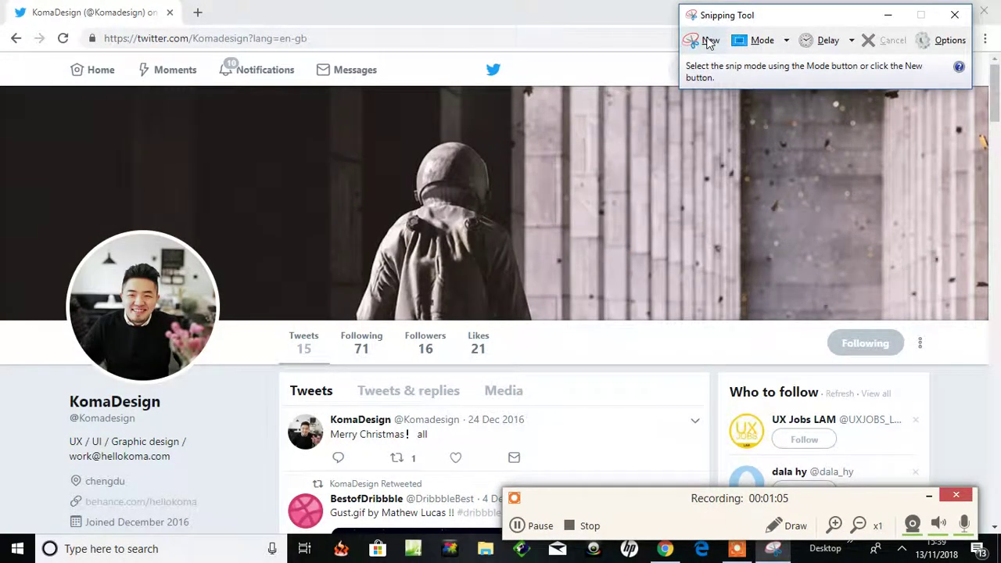
# Step: Take a rectangular snip of the header banner, including the top of the round profile photo
pyautogui.click(707, 40)
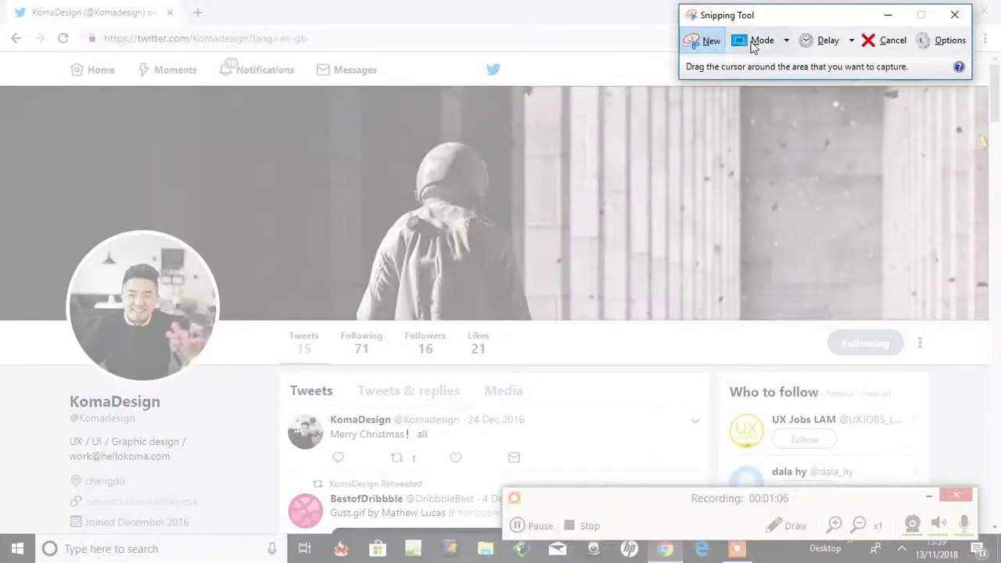
pyautogui.click(786, 40)
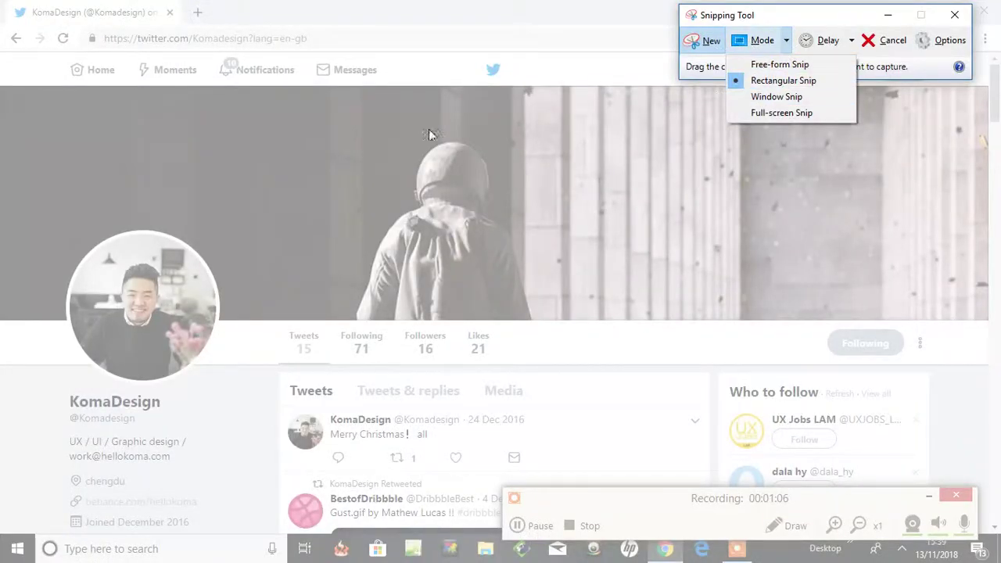
pyautogui.click(0, 116)
pyautogui.moveTo(2, 87); pyautogui.dragTo(989, 321)
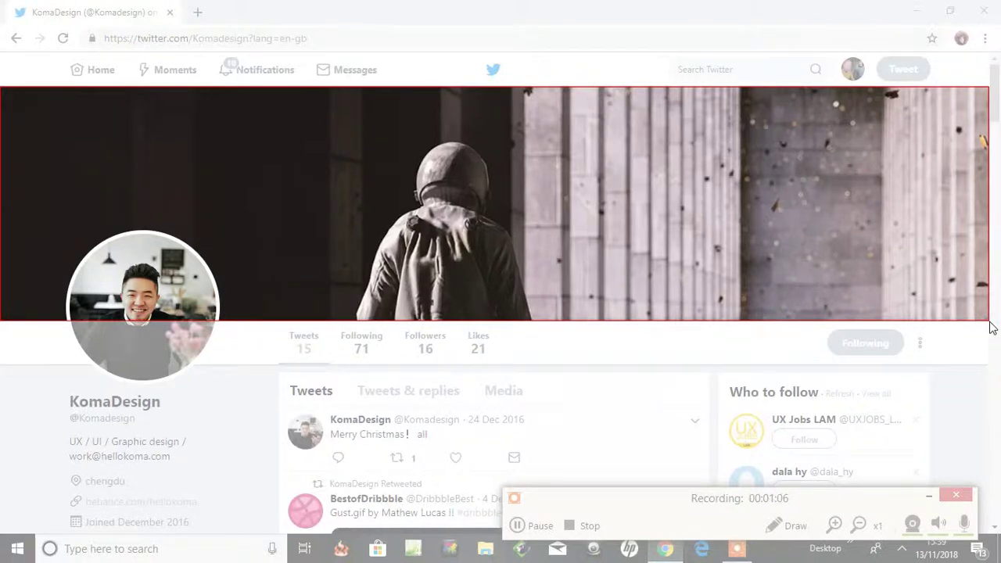
pyautogui.moveTo(989, 320); pyautogui.dragTo(989, 320)
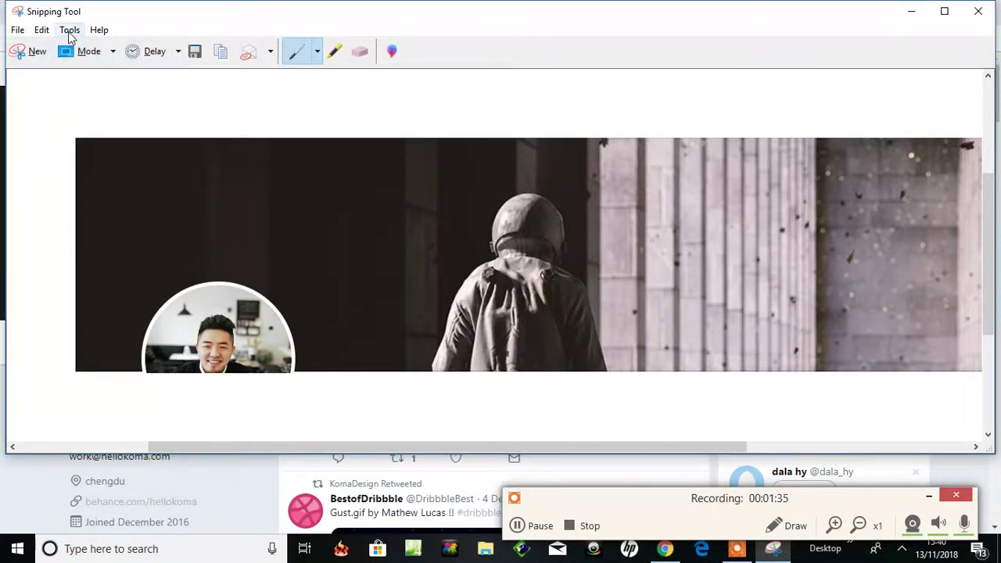
pyautogui.click(319, 53)
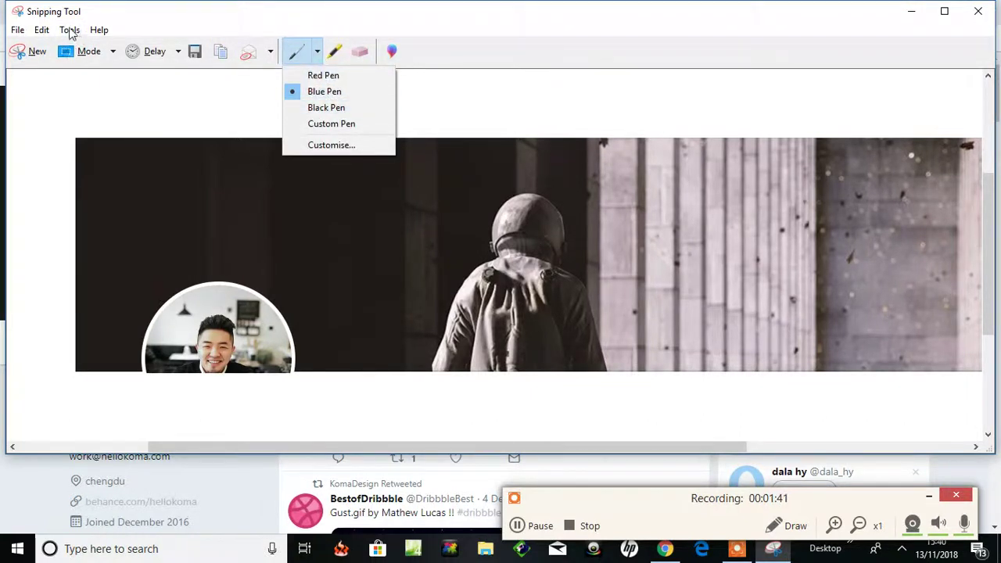
pyautogui.click(70, 31)
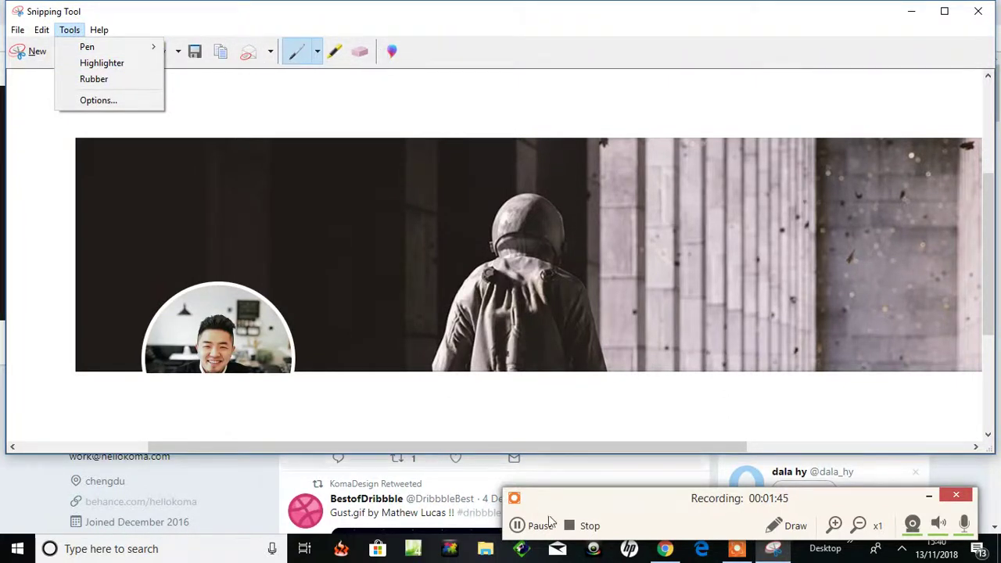
pyautogui.click(82, 44)
pyautogui.click(69, 30)
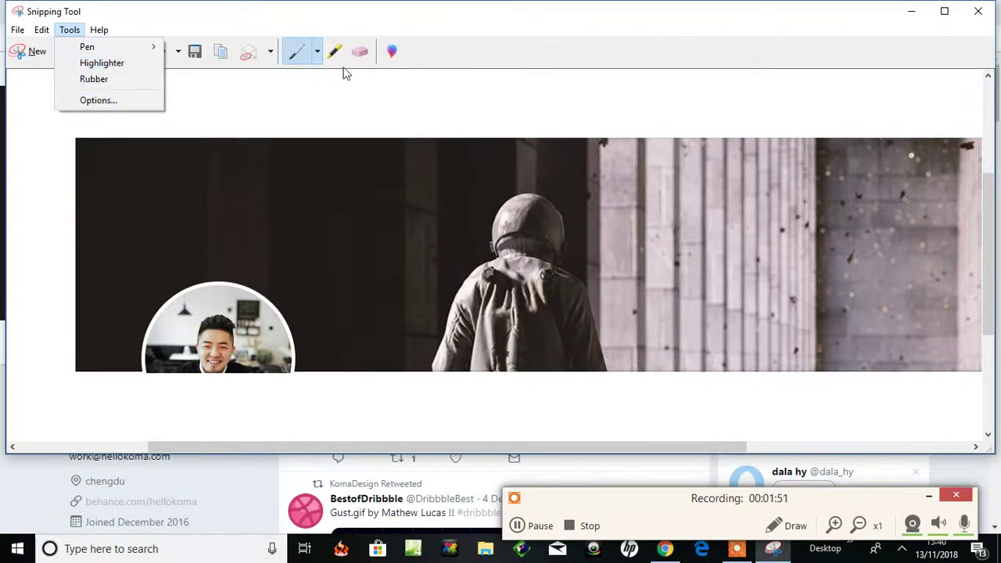
pyautogui.click(354, 107)
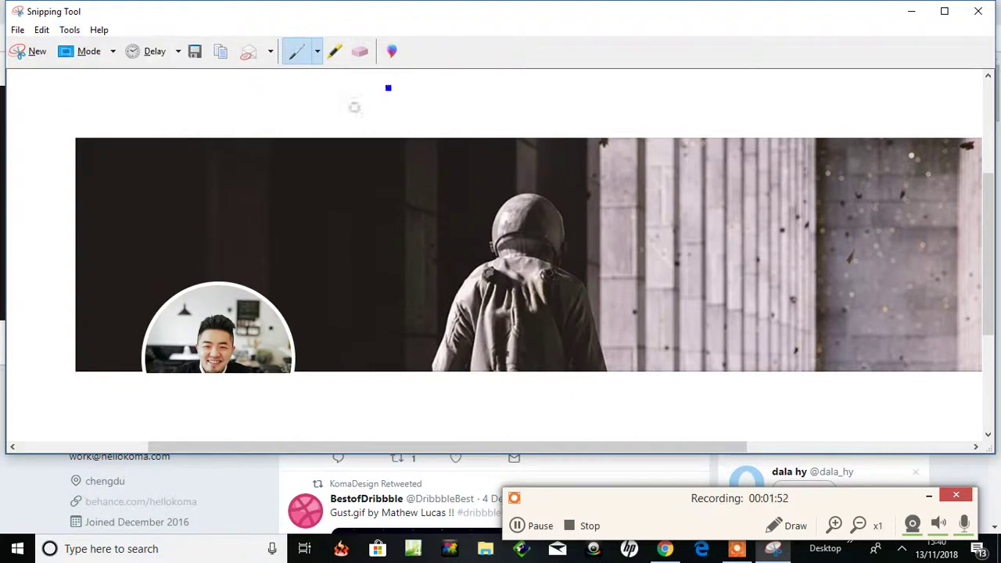
pyautogui.click(392, 53)
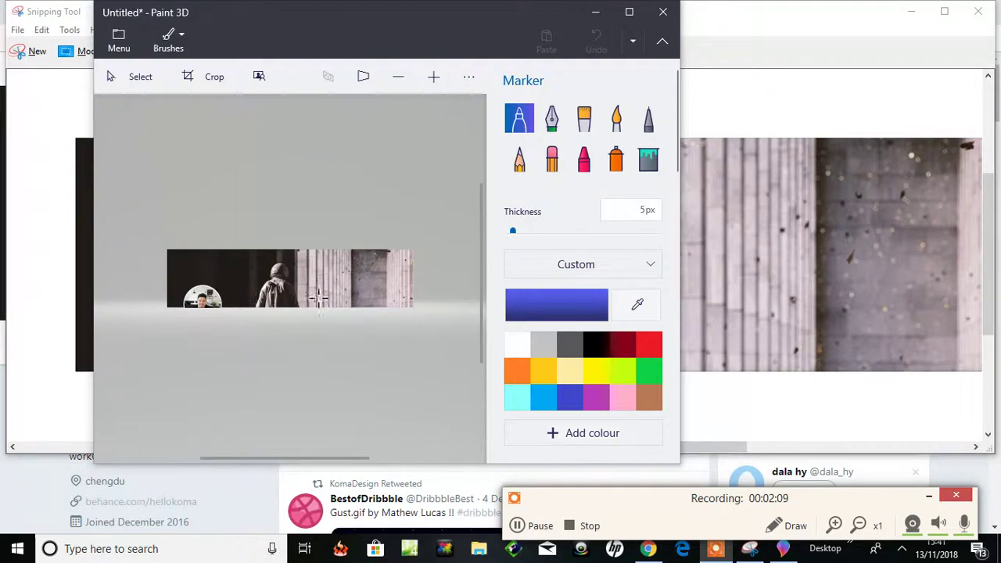
# Step: Zoom in five times on the banner and scroll over to the profile-photo corner
pyautogui.click(434, 78)
pyautogui.click(434, 78)
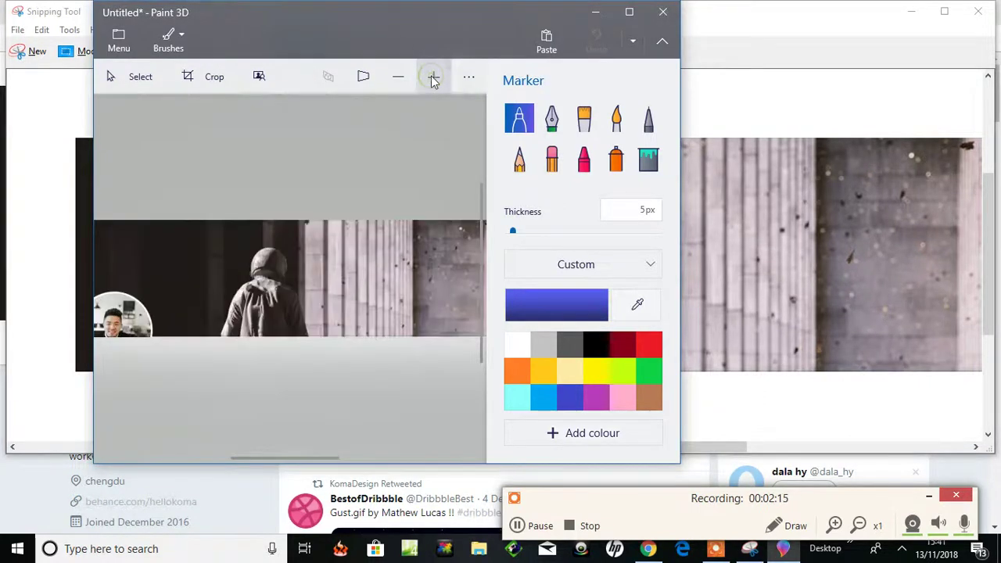
pyautogui.click(435, 78)
pyautogui.click(434, 79)
pyautogui.click(434, 79)
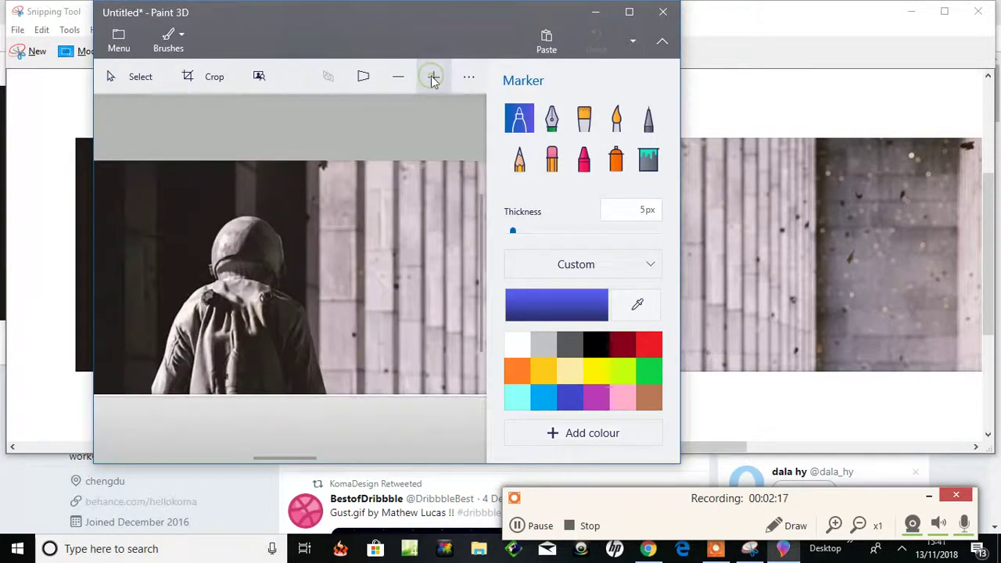
pyautogui.moveTo(286, 460); pyautogui.dragTo(223, 464)
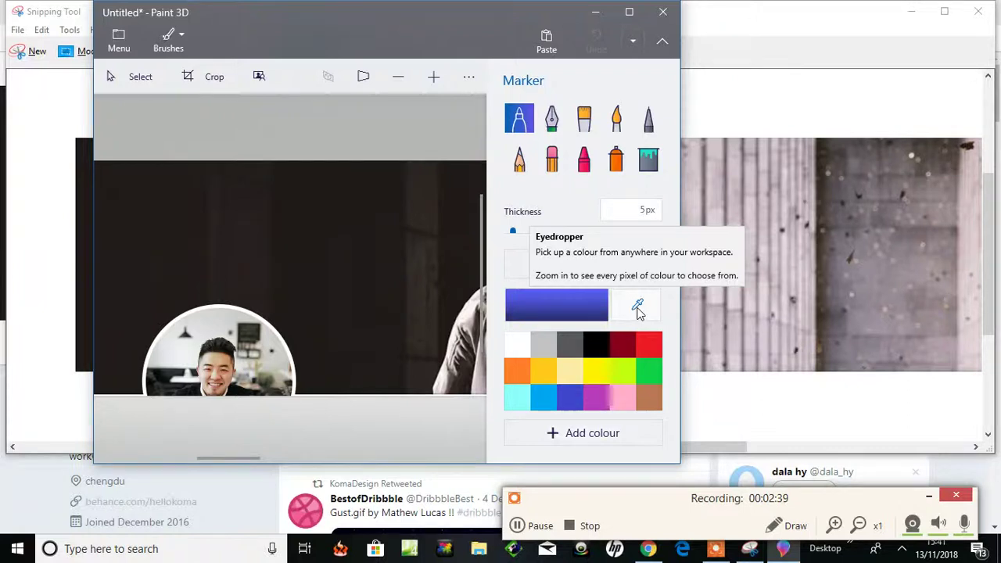
# Step: Eyedrop the dark background colour and paint over the profile circle's white rim
pyautogui.click(638, 310)
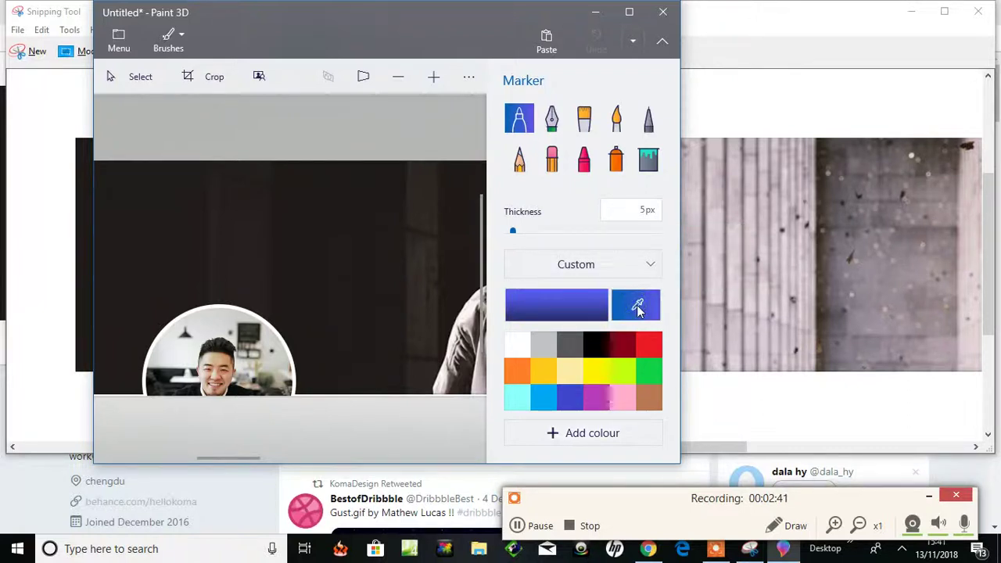
pyautogui.click(297, 332)
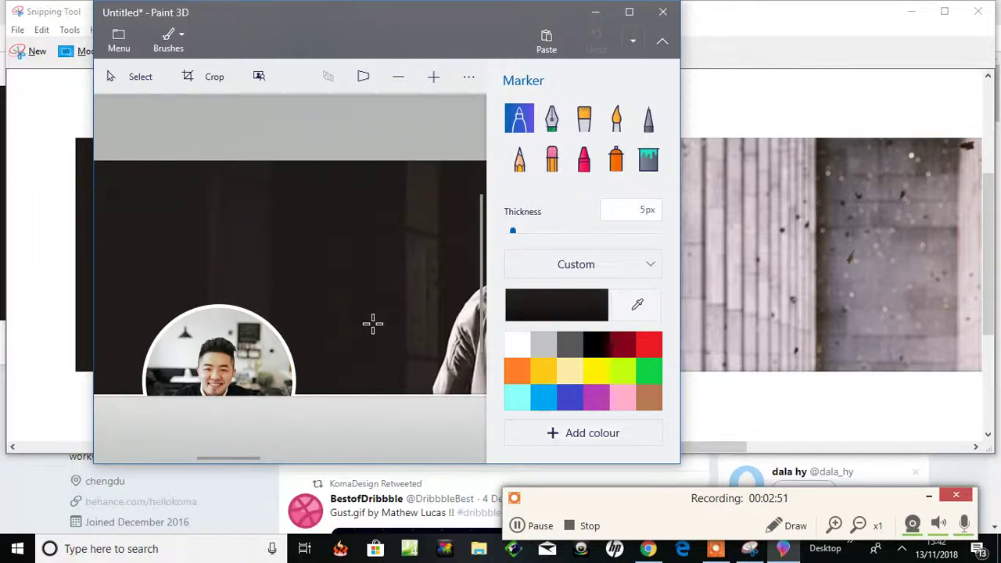
pyautogui.click(276, 329)
pyautogui.moveTo(278, 330)
pyautogui.mouseDown()
pyautogui.moveTo(282, 361)
pyautogui.moveTo(280, 346)
pyautogui.moveTo(273, 358)
pyautogui.moveTo(272, 322)
pyautogui.moveTo(287, 392)
pyautogui.moveTo(291, 350)
pyautogui.moveTo(288, 395)
pyautogui.moveTo(274, 316)
pyautogui.moveTo(282, 401)
pyautogui.moveTo(279, 366)
pyautogui.moveTo(288, 387)
pyautogui.mouseUp()
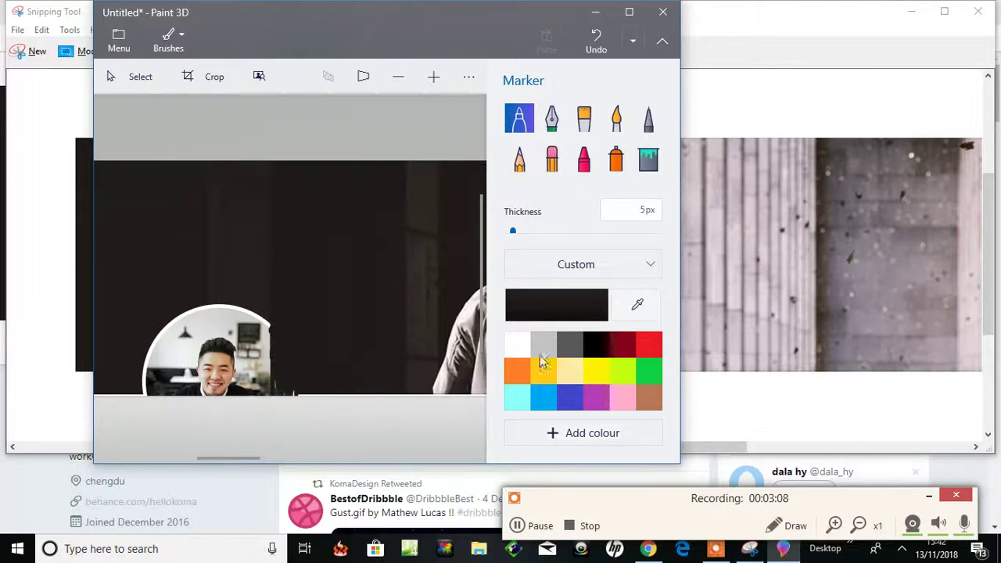
# Step: Resample the dark banner colour beside the circle and paint over its left side
pyautogui.click(637, 305)
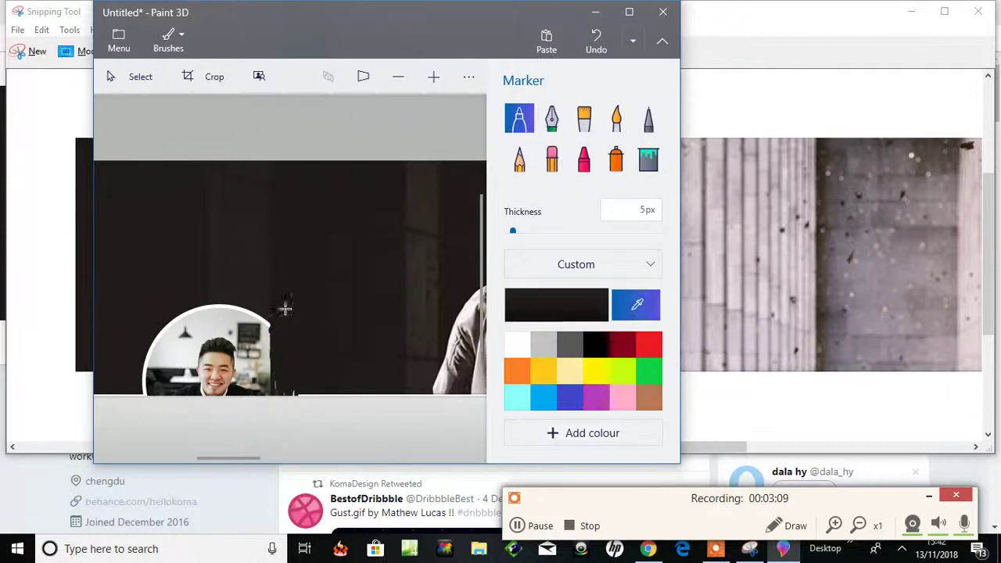
pyautogui.click(240, 298)
pyautogui.moveTo(235, 295)
pyautogui.mouseDown()
pyautogui.moveTo(214, 349)
pyautogui.moveTo(222, 290)
pyautogui.moveTo(233, 387)
pyautogui.moveTo(242, 383)
pyautogui.moveTo(251, 320)
pyautogui.moveTo(260, 323)
pyautogui.moveTo(262, 402)
pyautogui.moveTo(256, 312)
pyautogui.moveTo(255, 366)
pyautogui.moveTo(255, 315)
pyautogui.moveTo(246, 365)
pyautogui.moveTo(244, 341)
pyautogui.moveTo(247, 370)
pyautogui.moveTo(247, 334)
pyautogui.moveTo(273, 326)
pyautogui.mouseUp()
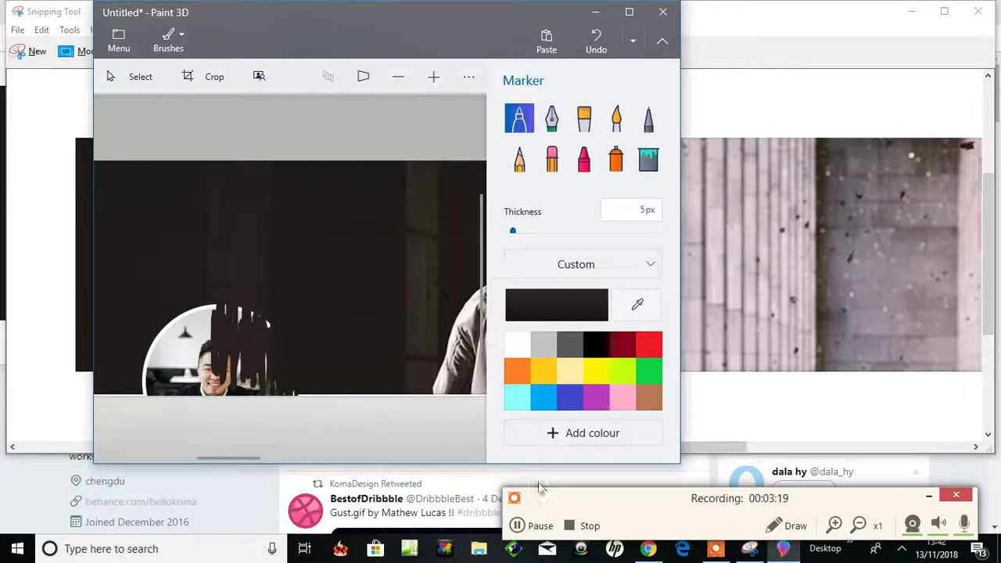
pyautogui.click(538, 524)
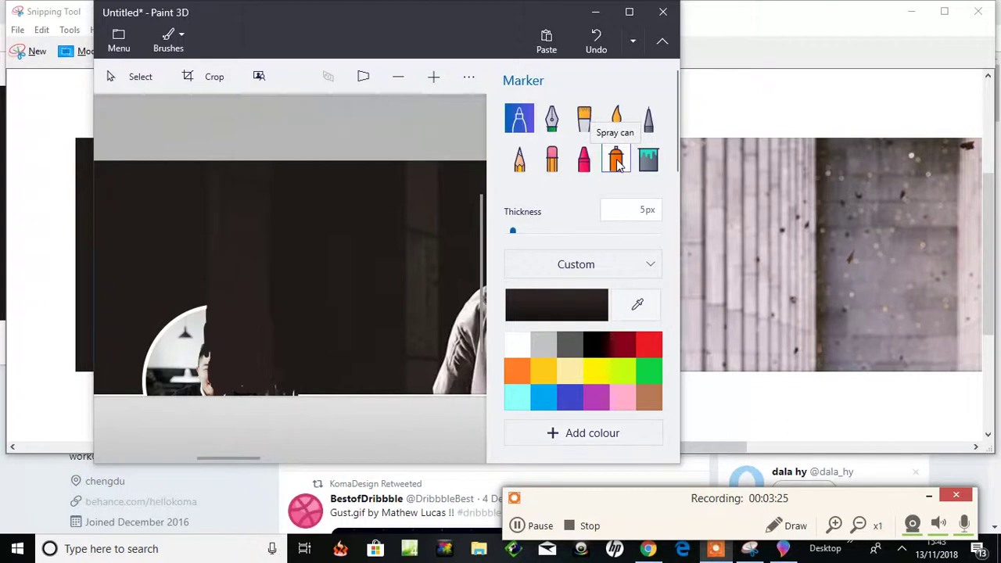
# Step: Spray the remaining profile circle with the 75px Spray can in the sampled dark colour
pyautogui.click(615, 158)
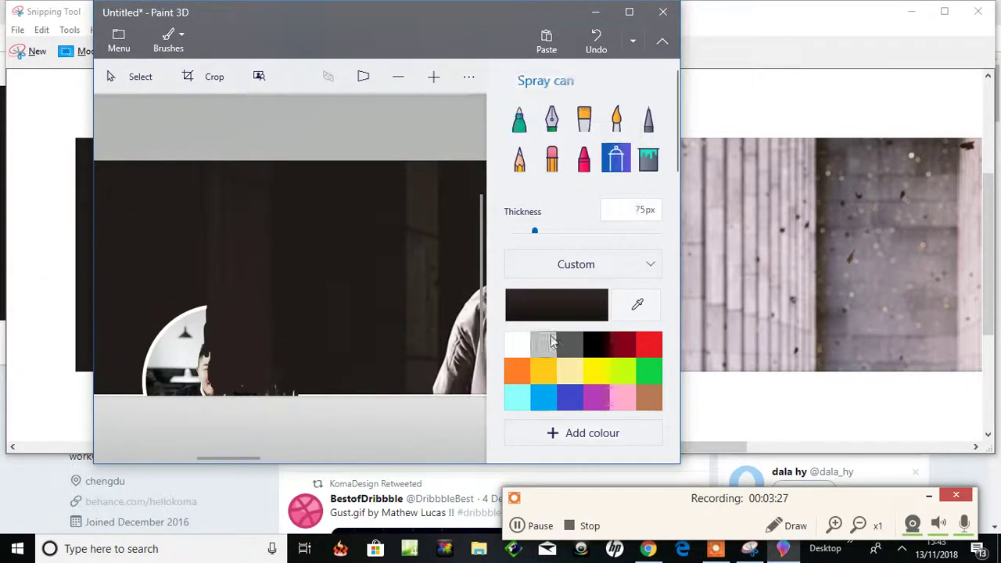
pyautogui.click(637, 307)
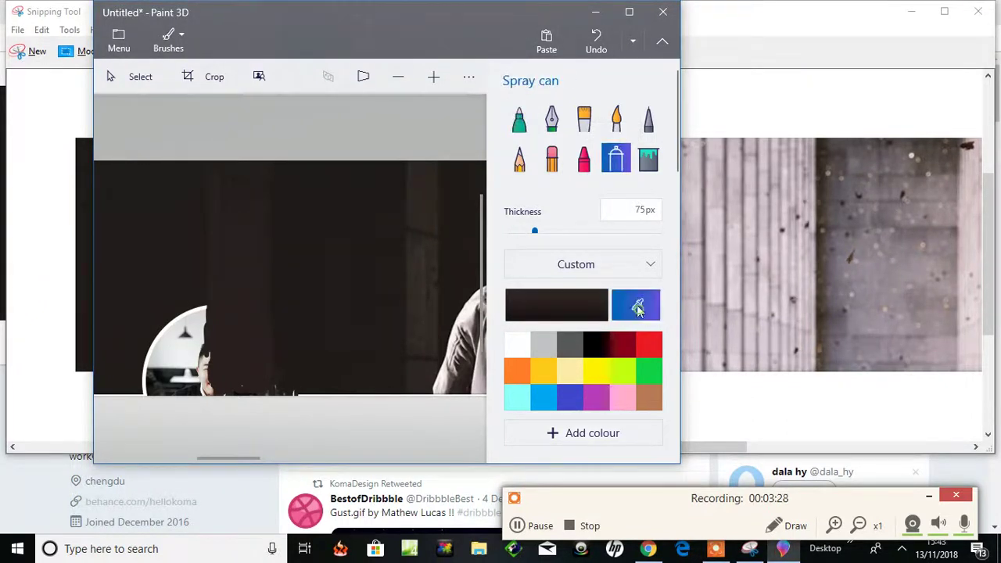
pyautogui.click(127, 328)
pyautogui.moveTo(128, 328)
pyautogui.mouseDown()
pyautogui.moveTo(165, 345)
pyautogui.moveTo(176, 321)
pyautogui.moveTo(141, 383)
pyautogui.moveTo(183, 314)
pyautogui.moveTo(188, 362)
pyautogui.moveTo(201, 309)
pyautogui.moveTo(194, 386)
pyautogui.moveTo(196, 329)
pyautogui.moveTo(206, 334)
pyautogui.moveTo(200, 281)
pyautogui.moveTo(196, 355)
pyautogui.moveTo(195, 336)
pyautogui.moveTo(168, 358)
pyautogui.moveTo(198, 296)
pyautogui.moveTo(139, 388)
pyautogui.moveTo(166, 359)
pyautogui.moveTo(183, 319)
pyautogui.moveTo(136, 375)
pyautogui.moveTo(156, 358)
pyautogui.moveTo(131, 419)
pyautogui.moveTo(242, 283)
pyautogui.moveTo(202, 351)
pyautogui.moveTo(217, 322)
pyautogui.moveTo(198, 424)
pyautogui.moveTo(208, 412)
pyautogui.moveTo(191, 384)
pyautogui.moveTo(200, 358)
pyautogui.moveTo(165, 446)
pyautogui.moveTo(176, 324)
pyautogui.moveTo(116, 445)
pyautogui.mouseUp()
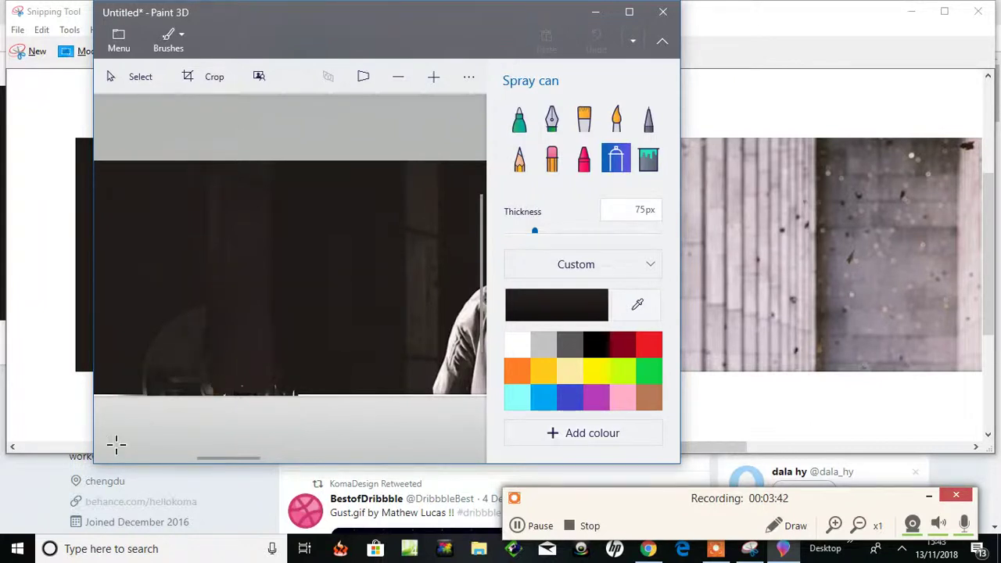
pyautogui.click(516, 525)
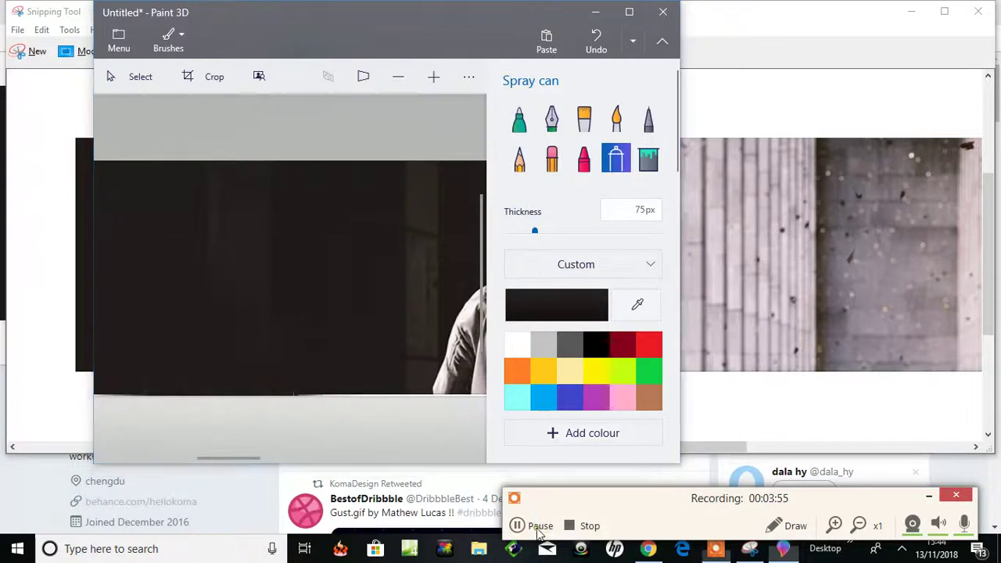
# Step: Save a copy of the painted banner as an image file
pyautogui.hotkey('ctrl', 'shift', 's')
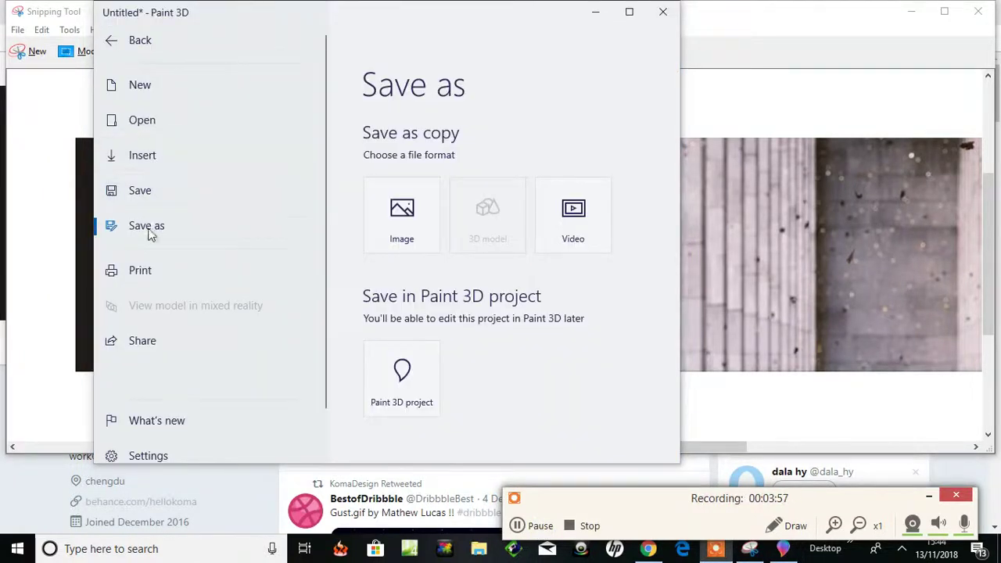
pyautogui.click(402, 212)
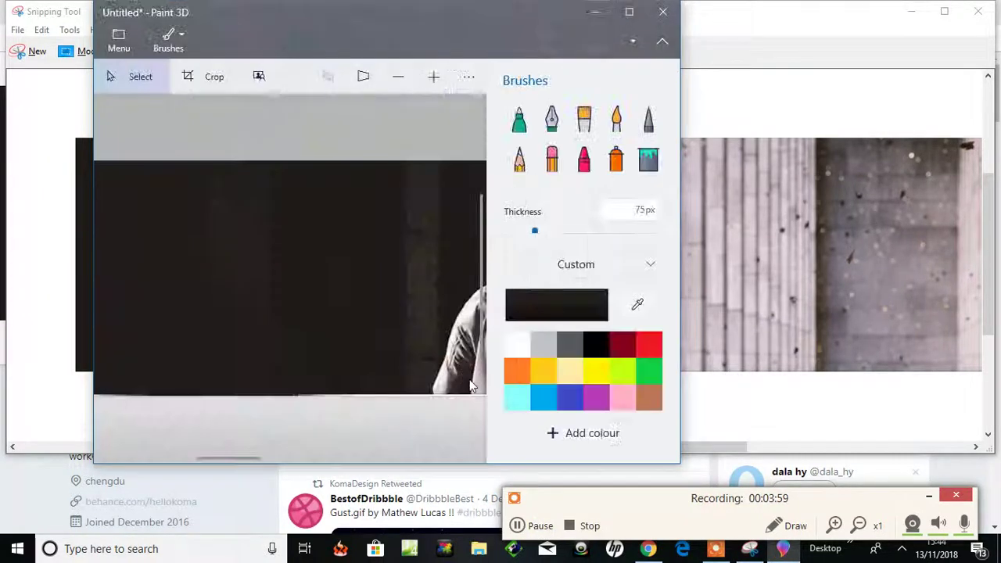
pyautogui.click(536, 531)
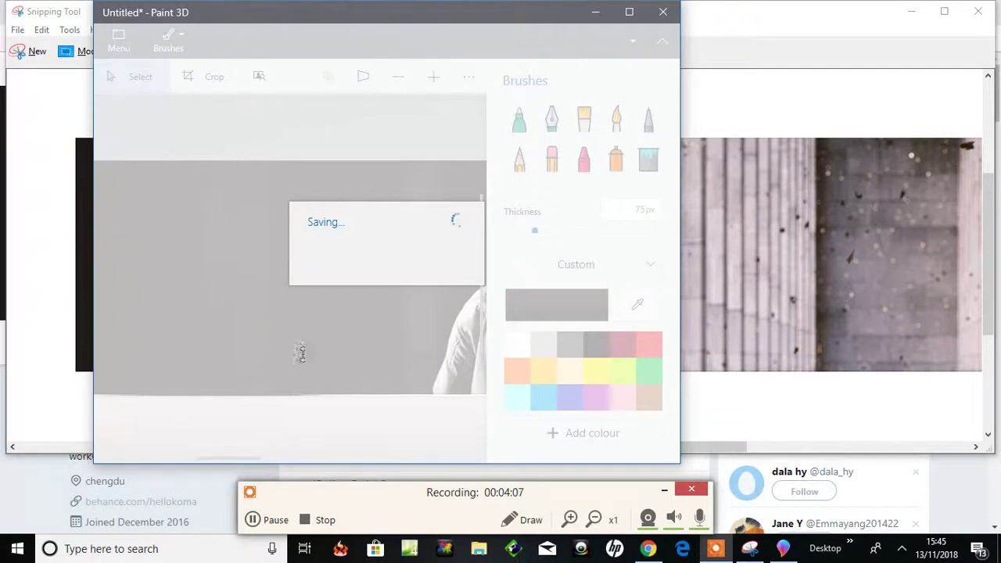
pyautogui.click(258, 520)
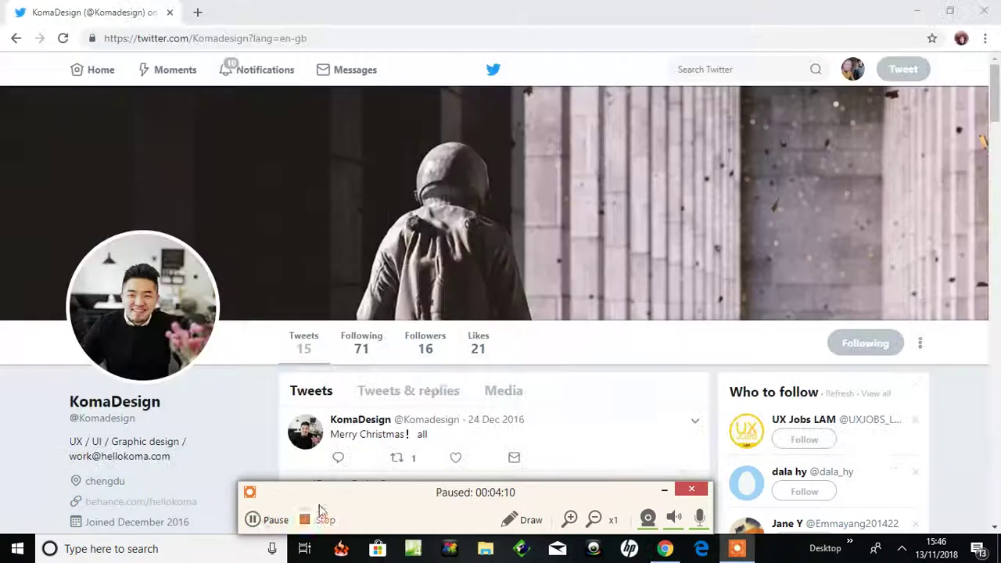
# Step: Go from the home feed to your own profile and edit it, showing the header photo options
pyautogui.click(258, 520)
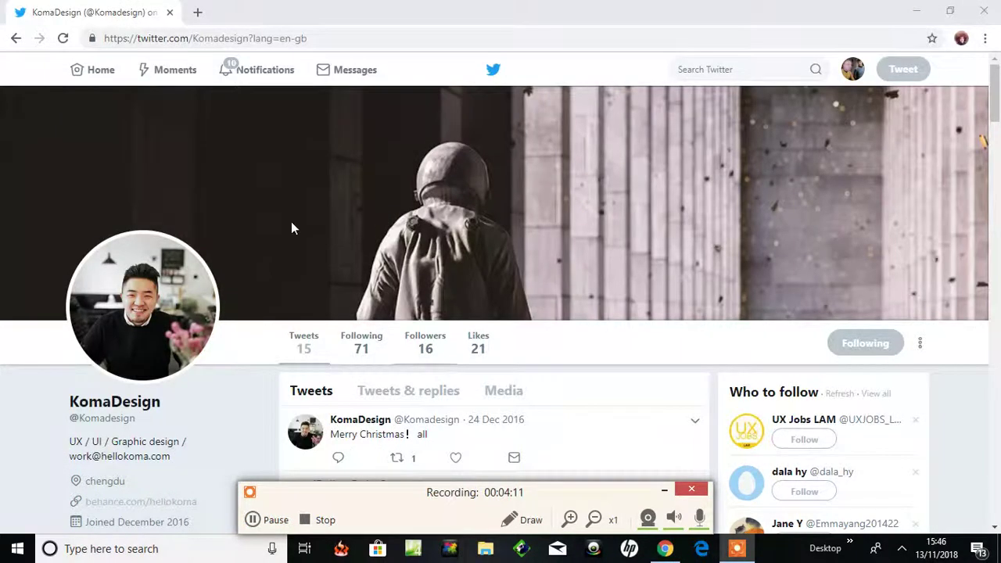
pyautogui.click(95, 77)
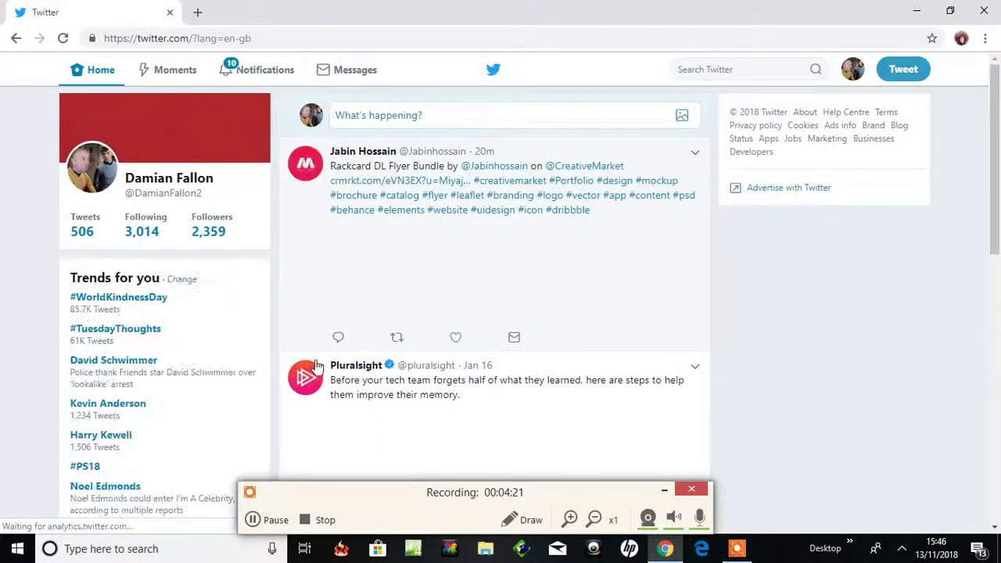
pyautogui.click(258, 520)
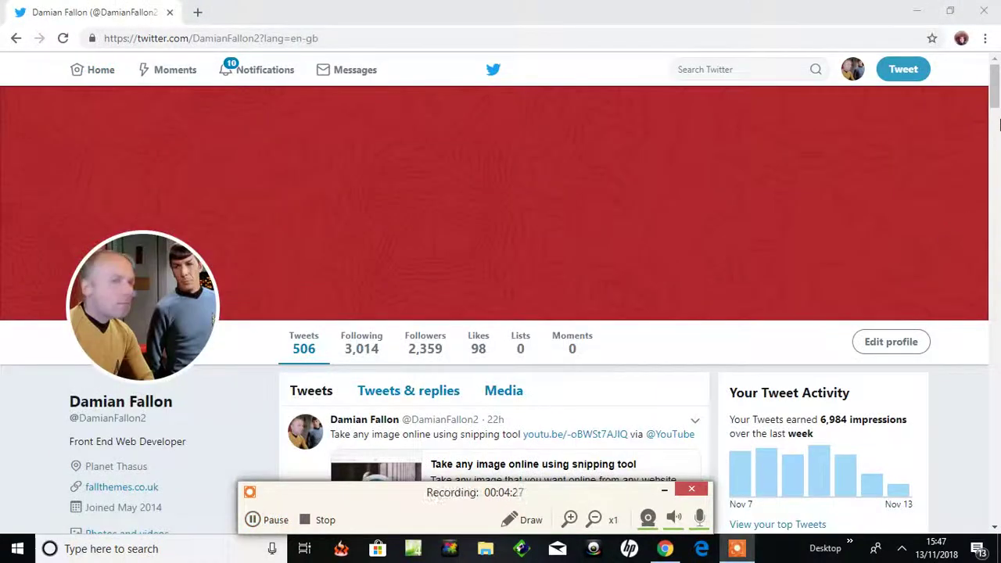
pyautogui.moveTo(997, 97); pyautogui.dragTo(997, 102)
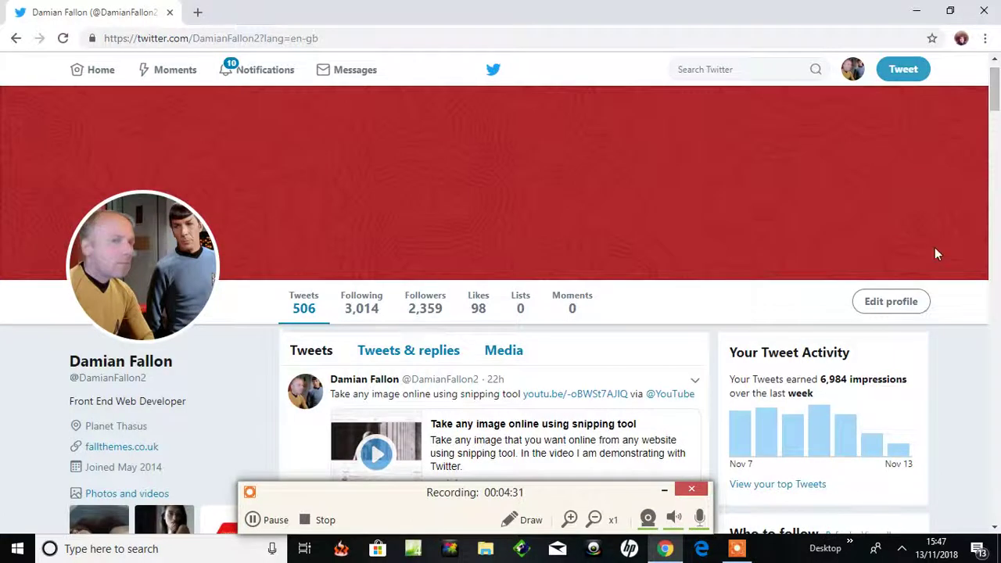
pyautogui.click(896, 303)
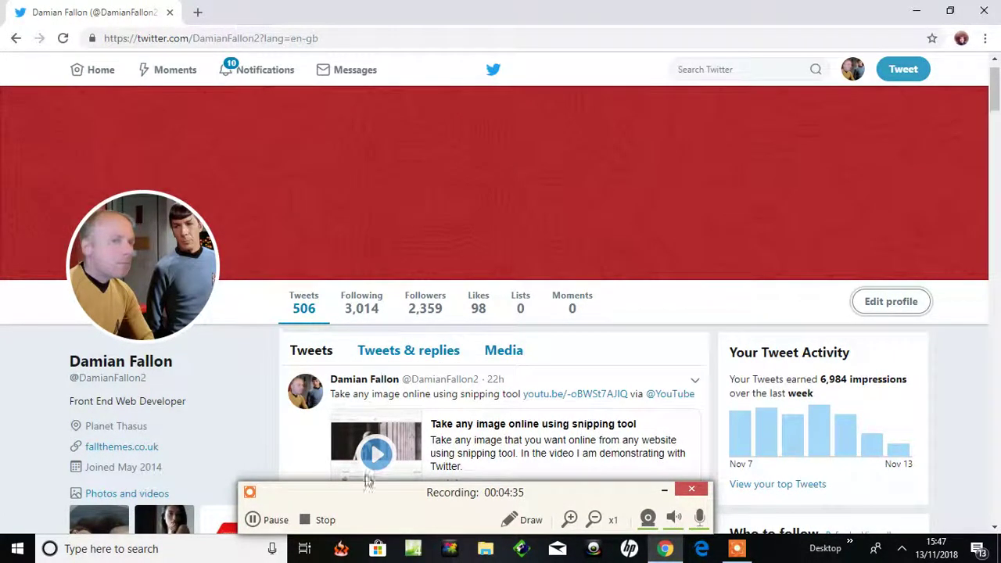
pyautogui.click(259, 519)
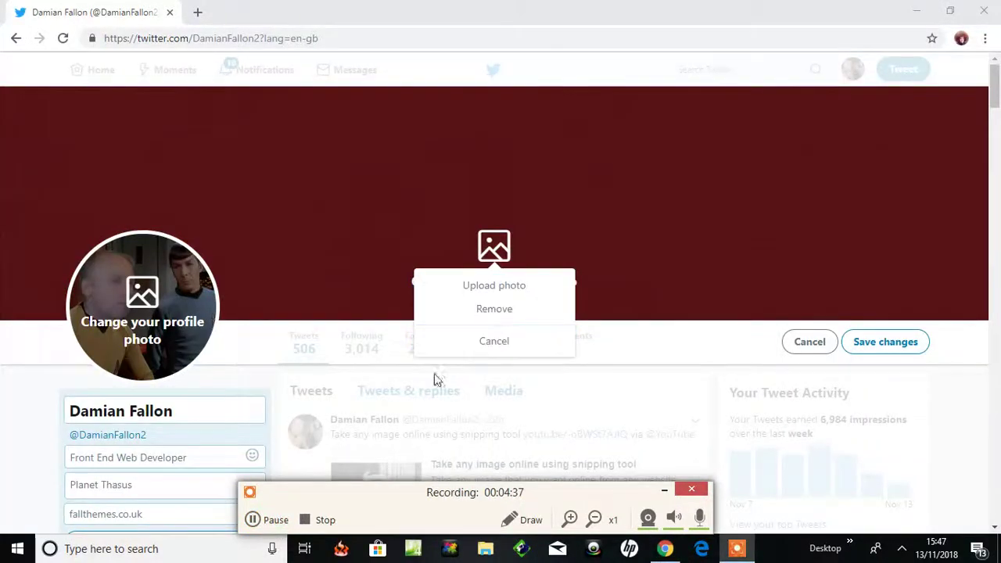
# Step: Upload the Capture image from Pictures as the new header photo
pyautogui.click(254, 522)
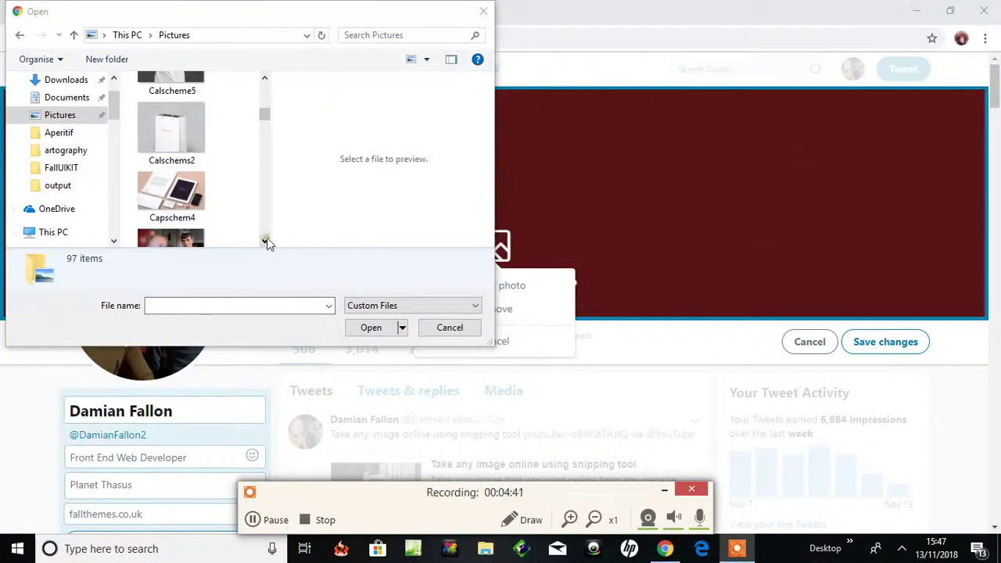
pyautogui.click(265, 241)
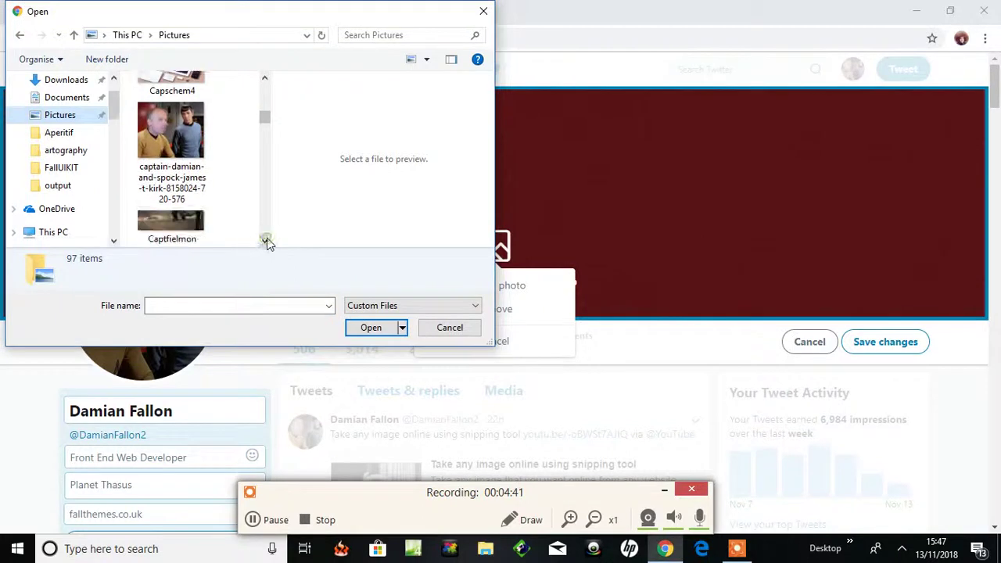
pyautogui.click(265, 241)
pyautogui.click(266, 240)
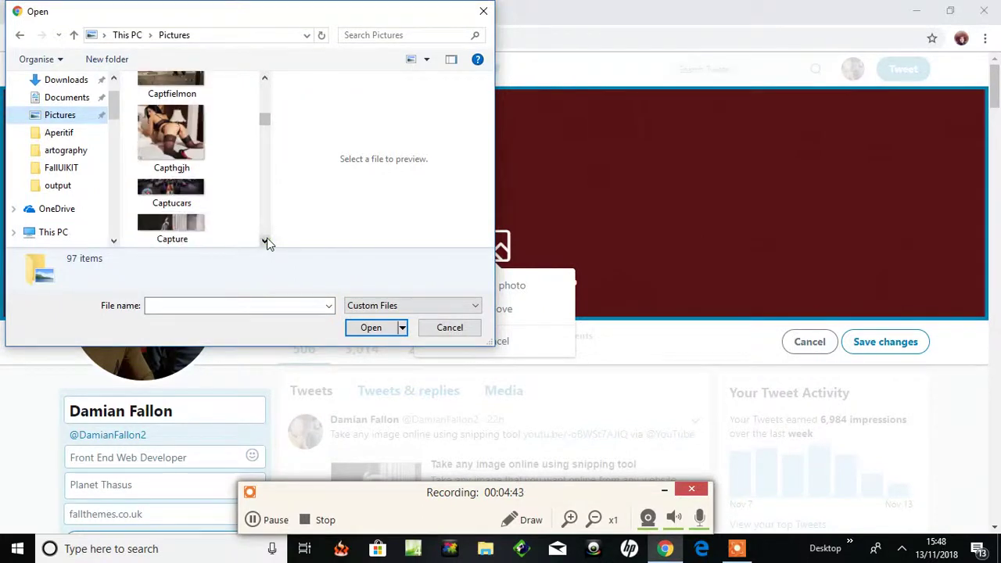
pyautogui.click(265, 240)
pyautogui.click(162, 178)
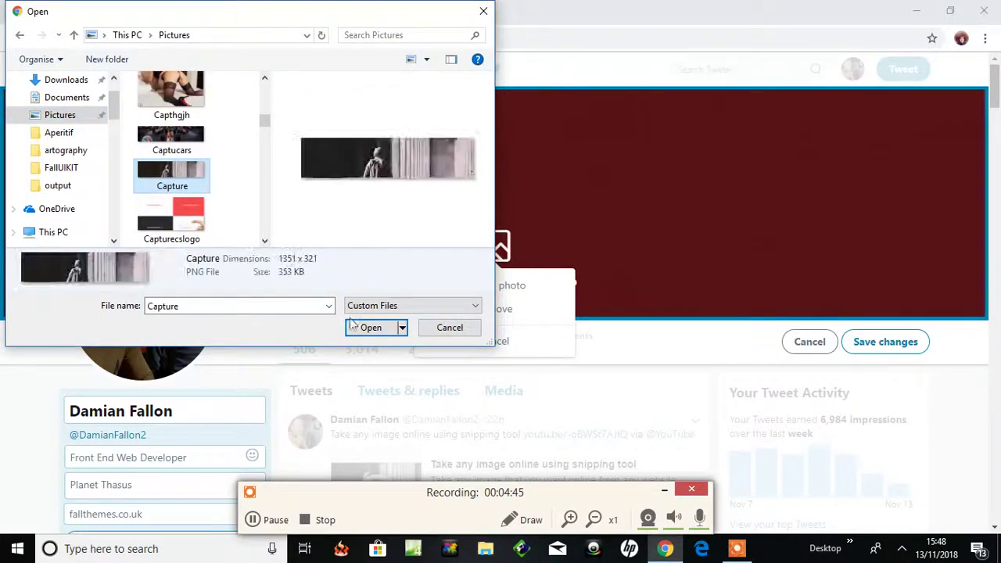
pyautogui.click(372, 328)
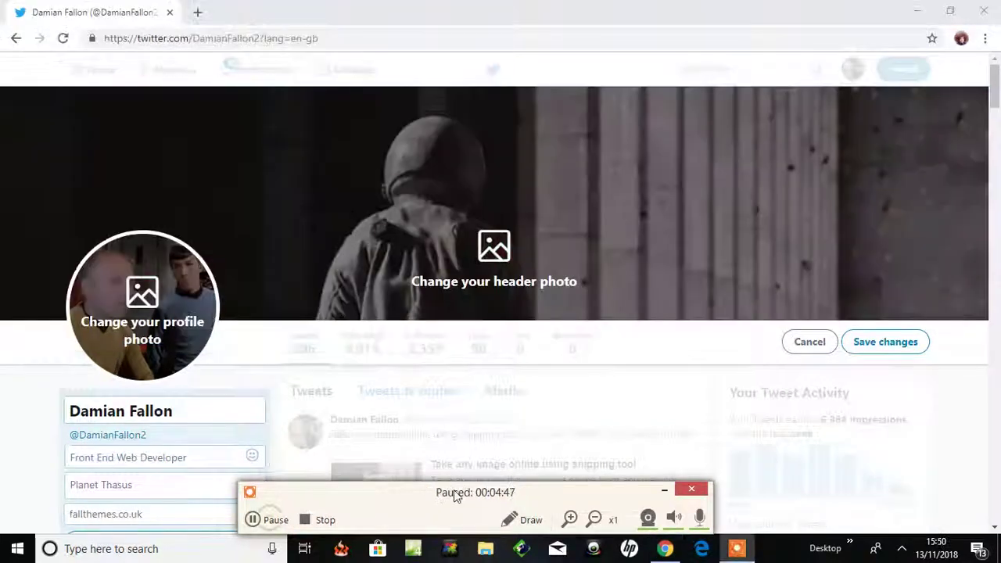